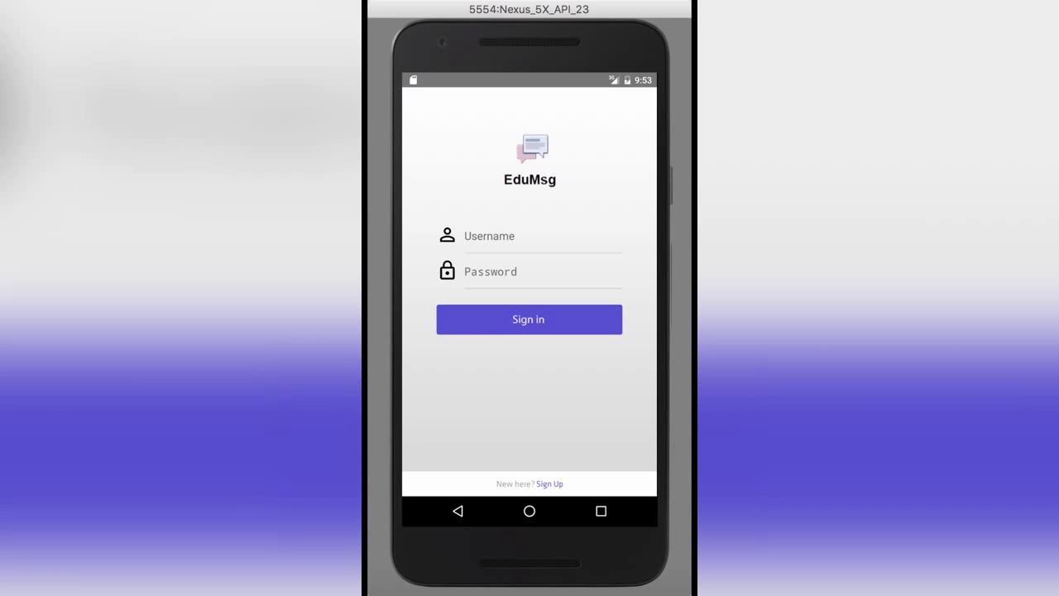
Glance at the Sign Up form, then sign in with the demo account's username and password
click(548, 484)
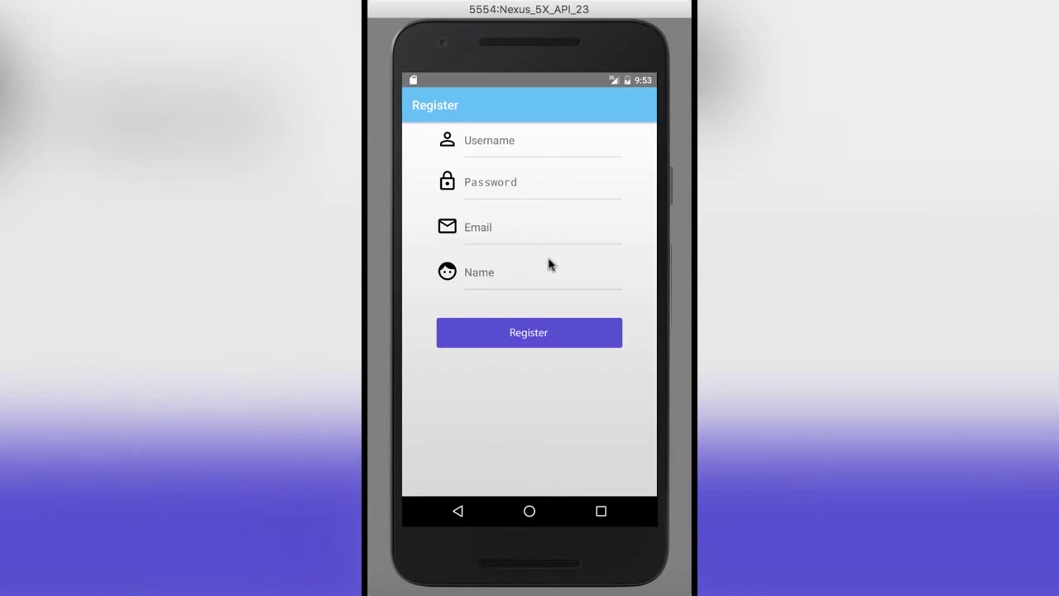
click(457, 512)
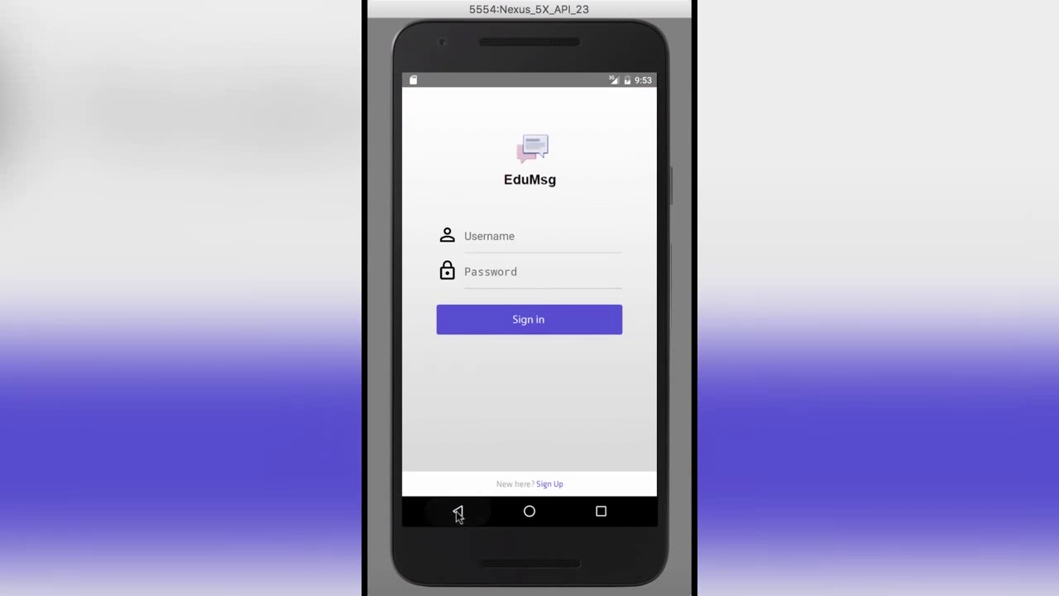
click(514, 239)
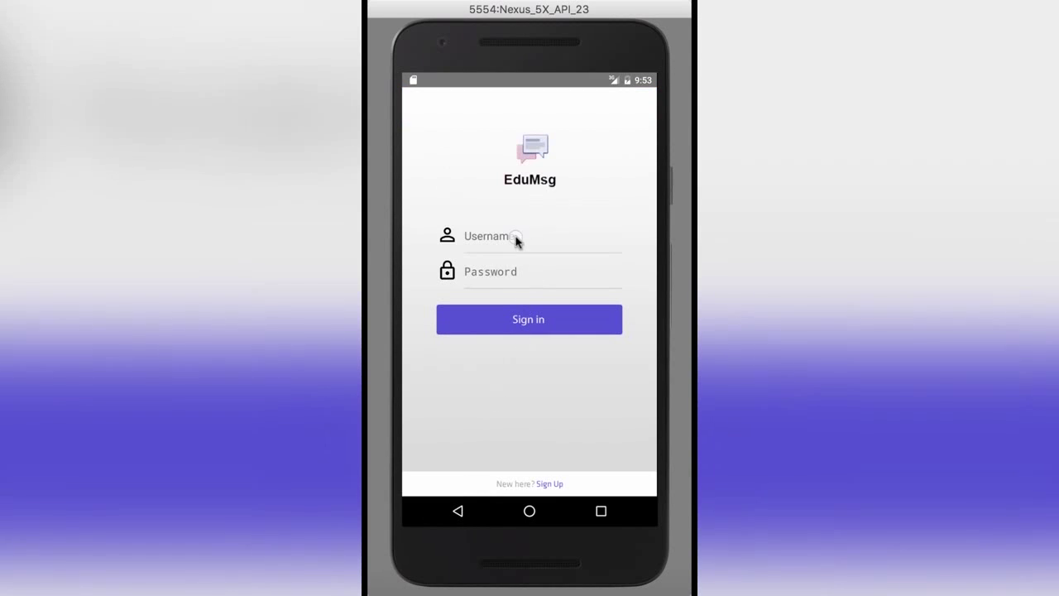
text(sara)
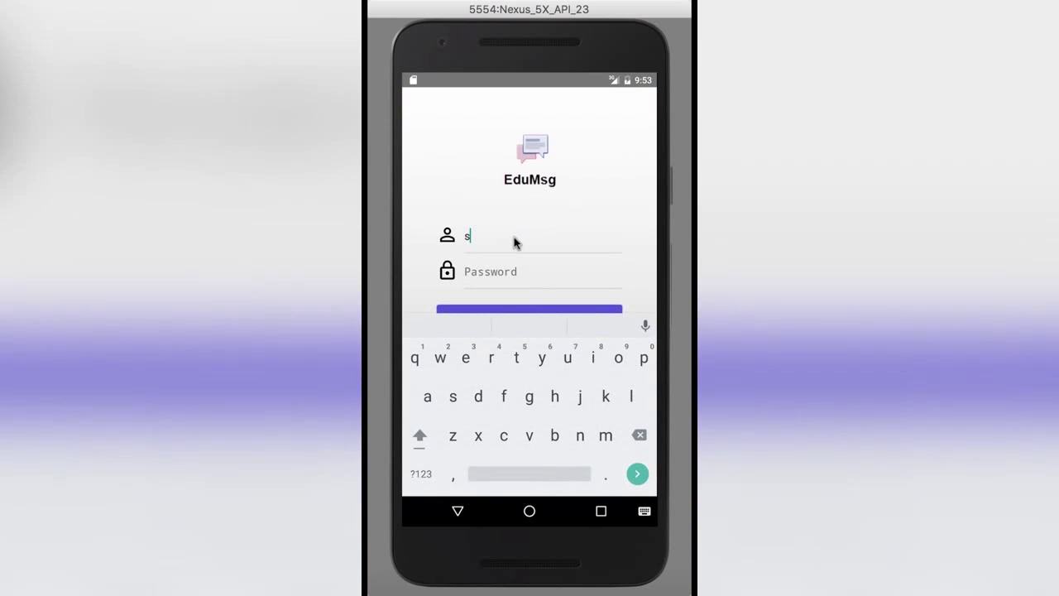
click(486, 274)
text(1)
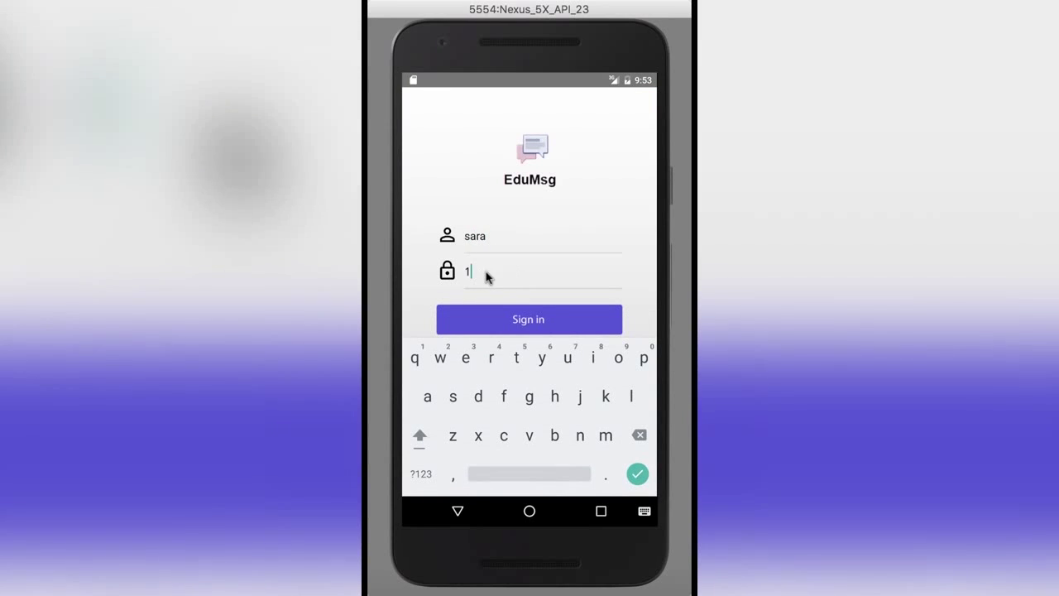
click(519, 321)
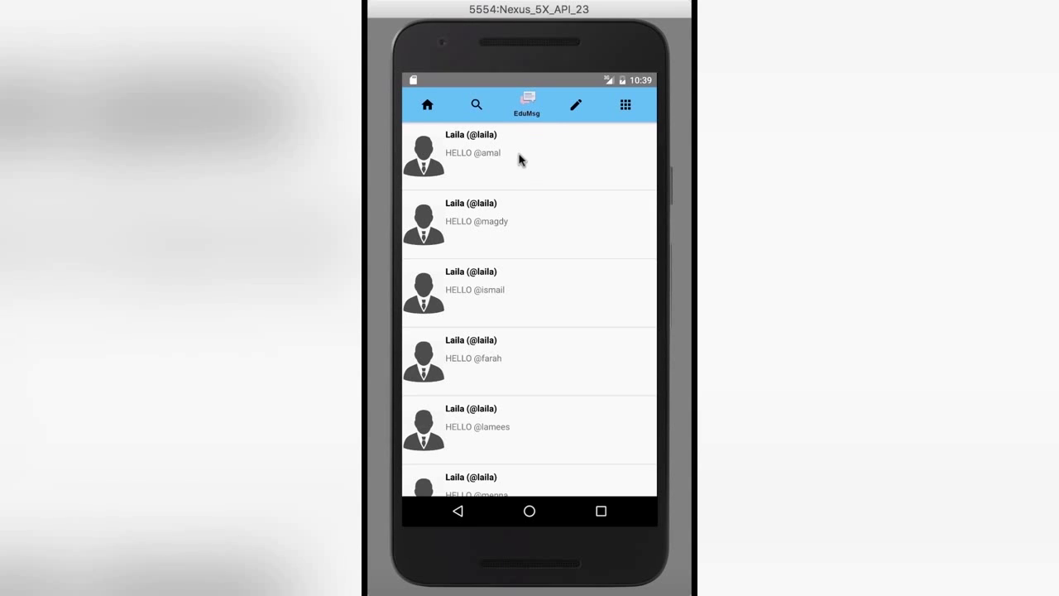
Expand the first post's replies, load the full reply thread, then go back
click(538, 159)
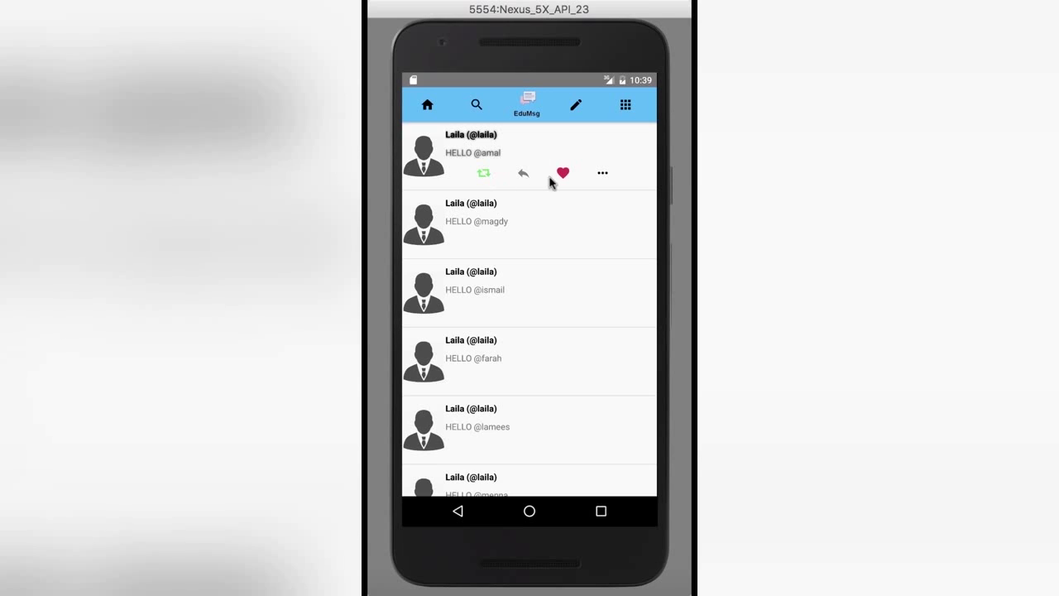
click(603, 175)
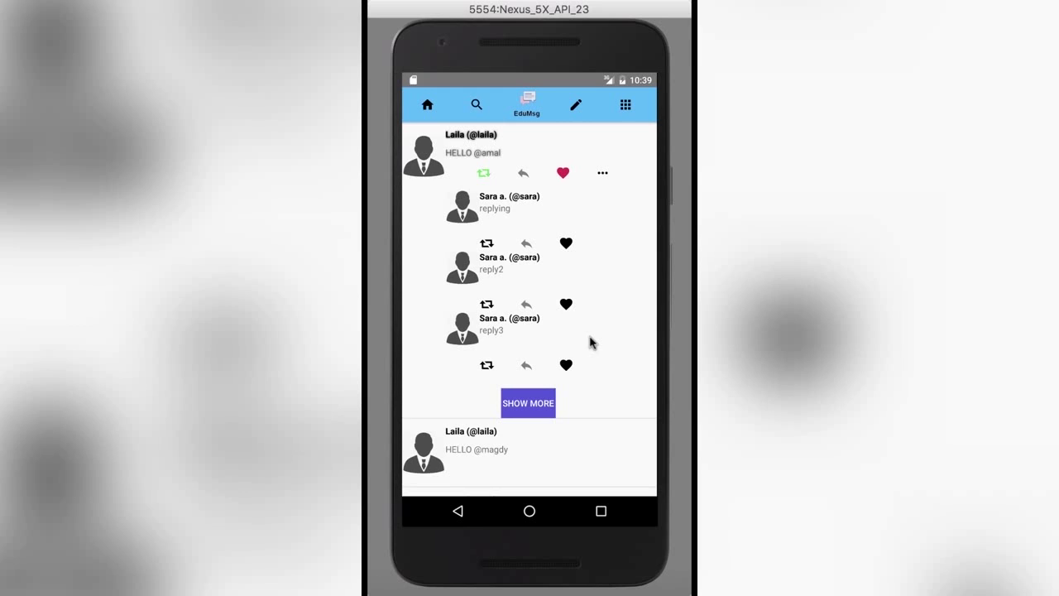
click(528, 405)
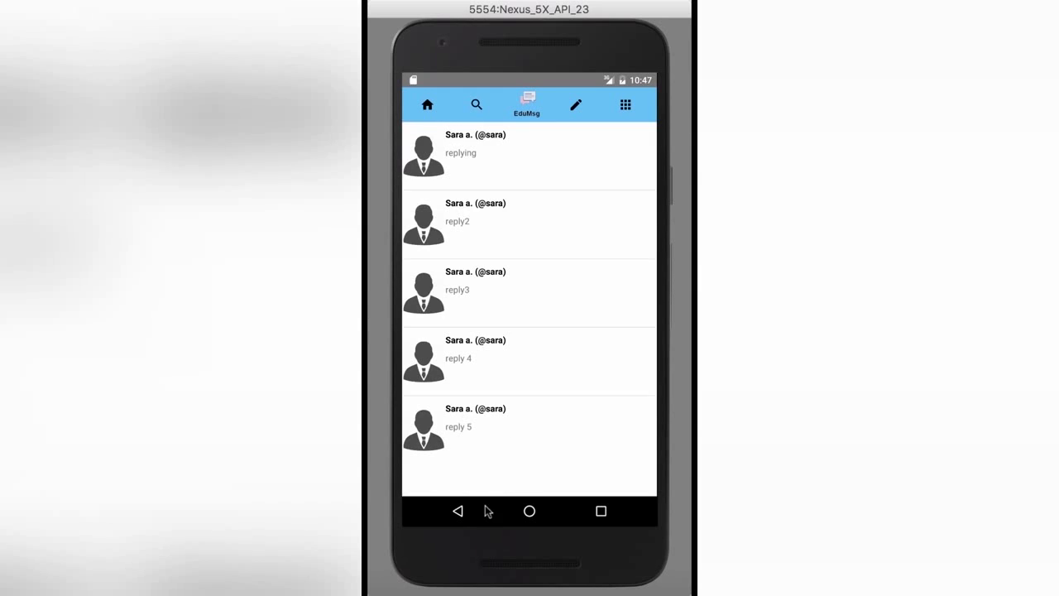
click(458, 511)
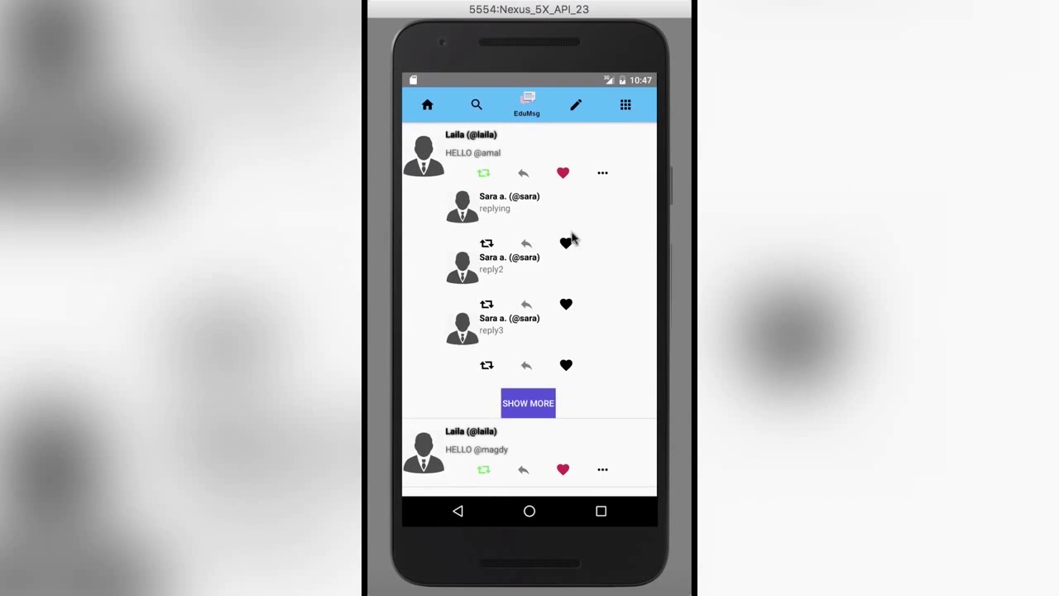
Compose and post a new tweet with the text 'tweet x'
click(576, 107)
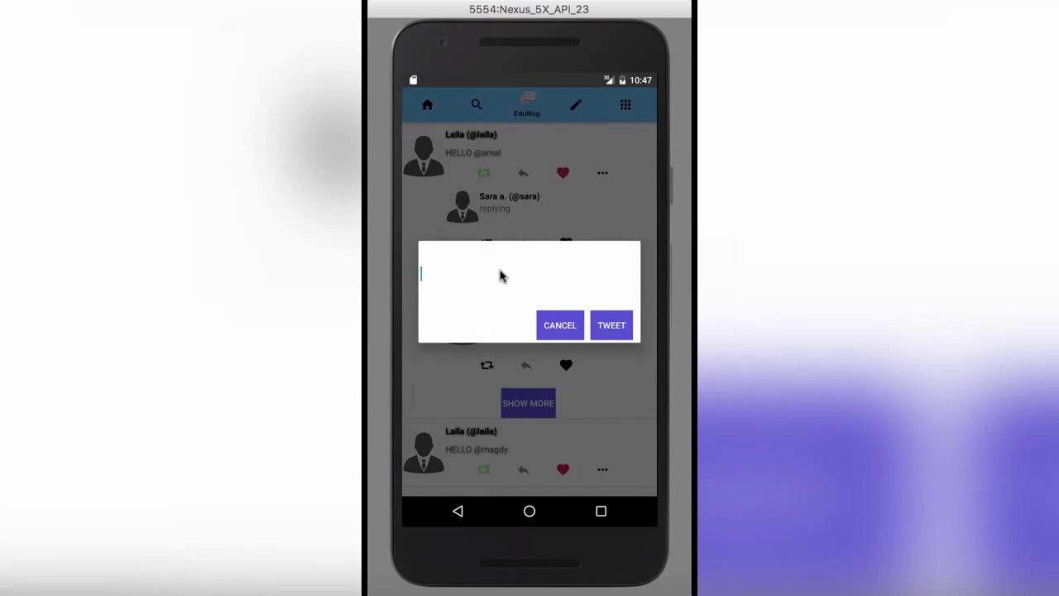
text(tweet)
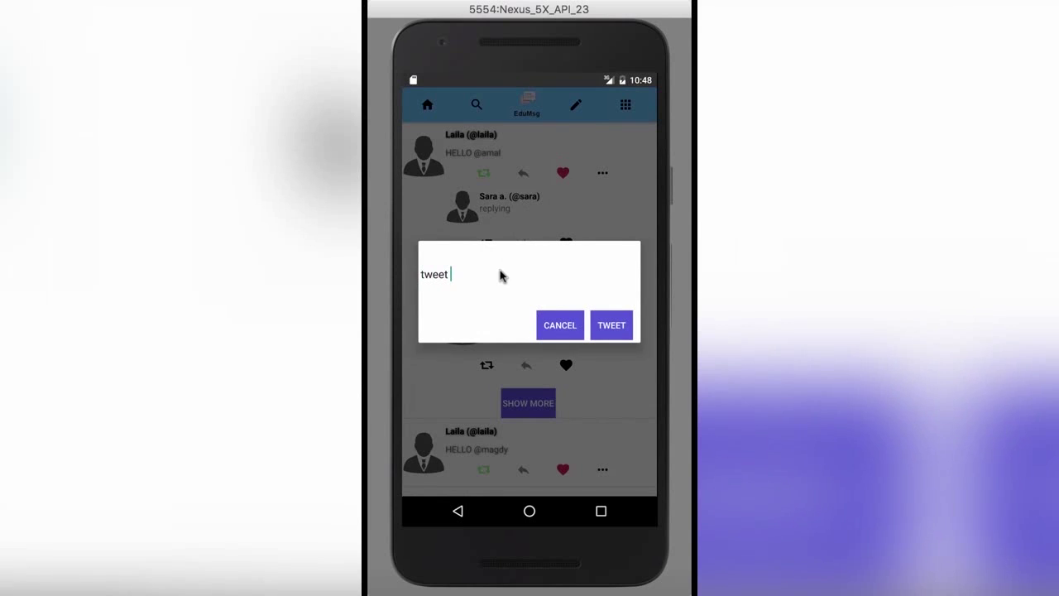
text( x)
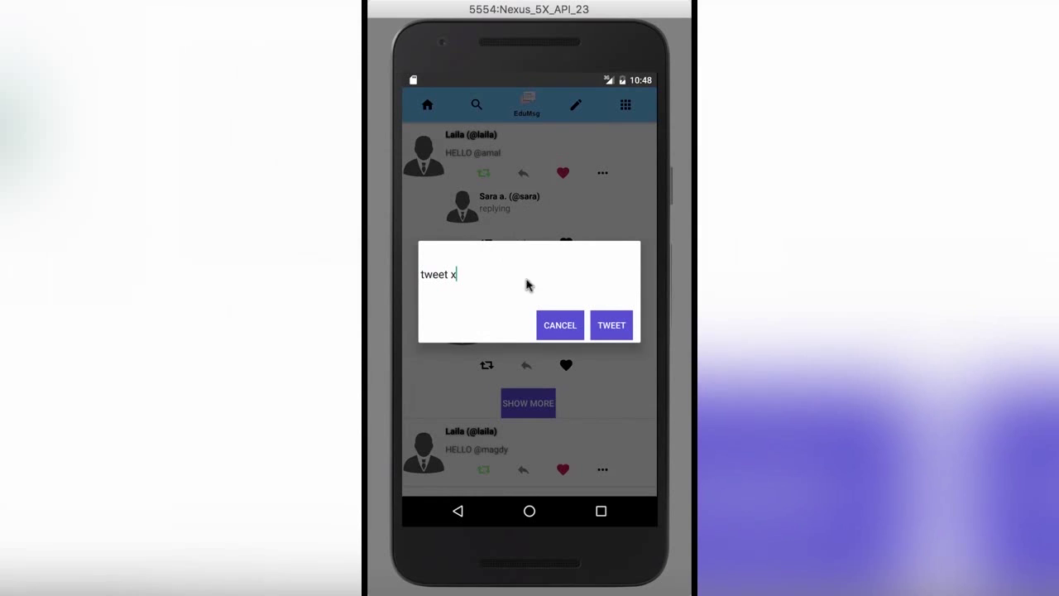
click(610, 326)
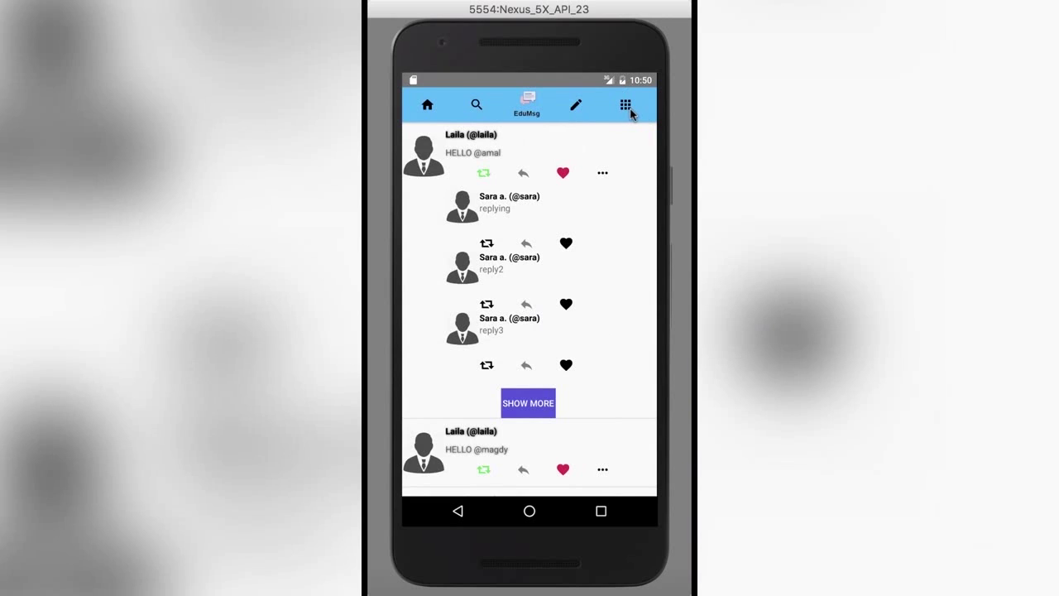
Go to the PROFILE section from the sections menu and start editing the Biography
click(627, 108)
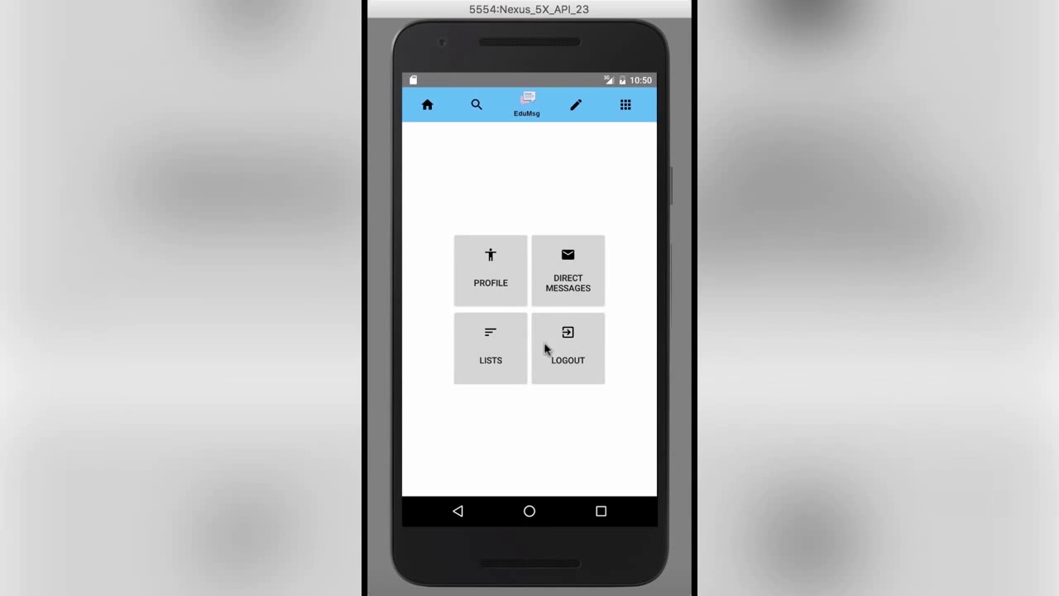
click(497, 280)
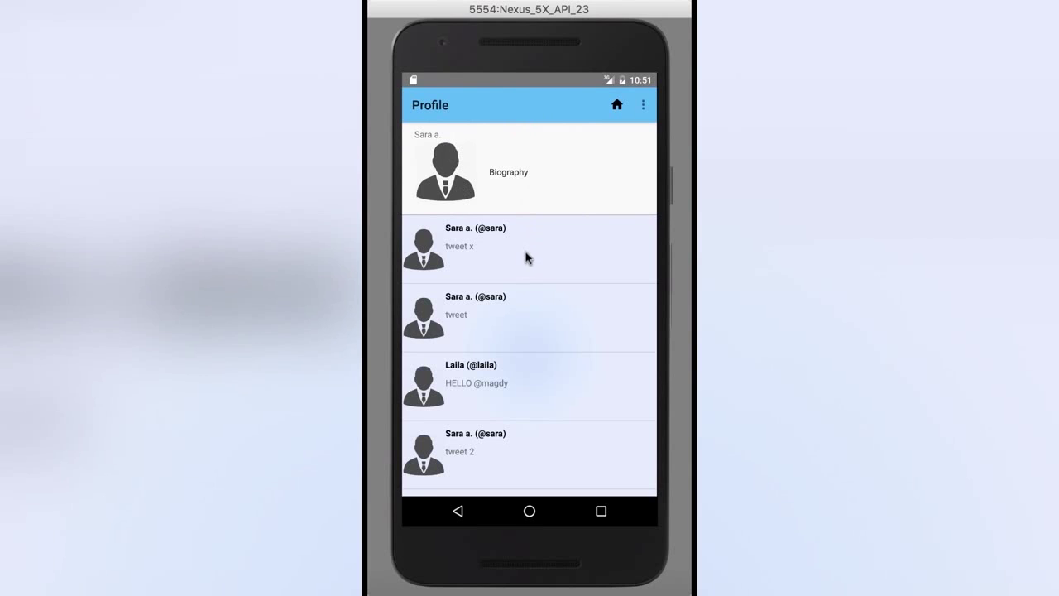
click(547, 181)
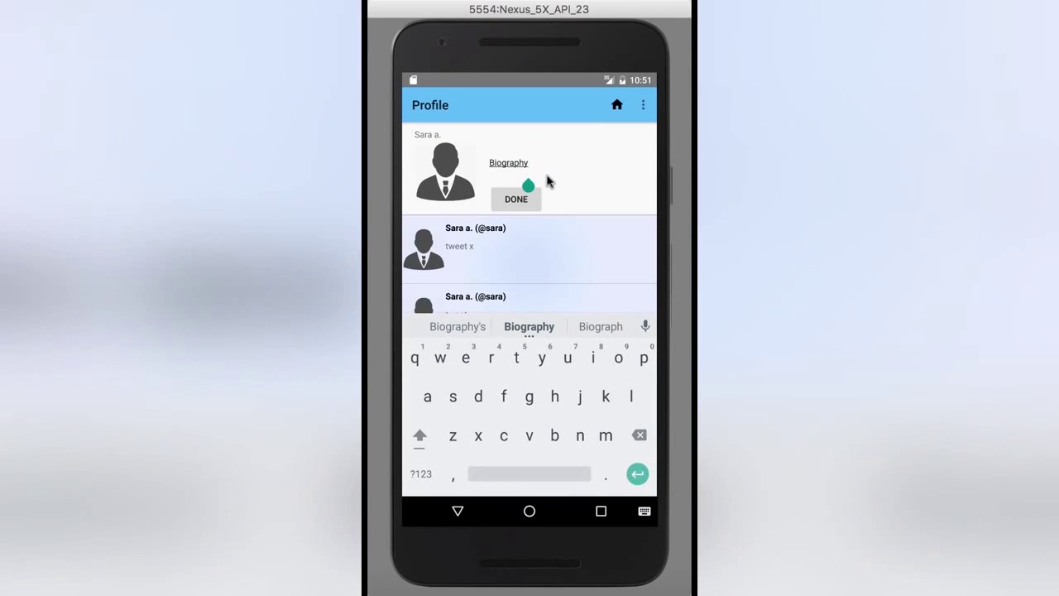
Append 'new' so the biography reads 'Biography new', and save it
text(new)
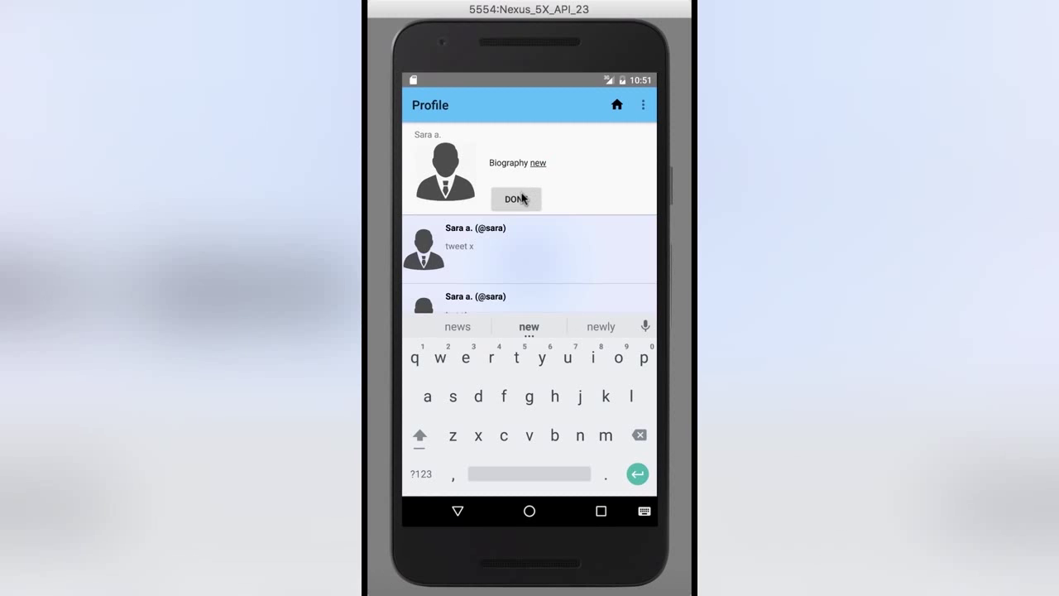
click(516, 198)
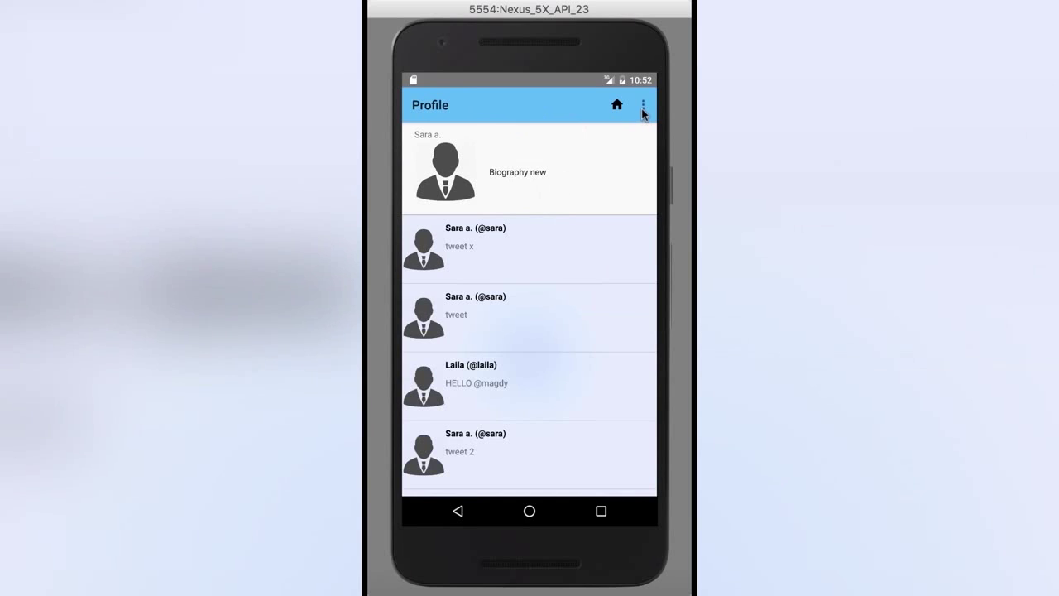
Replace the profile display name with a new name in Edit Profile and save
click(644, 108)
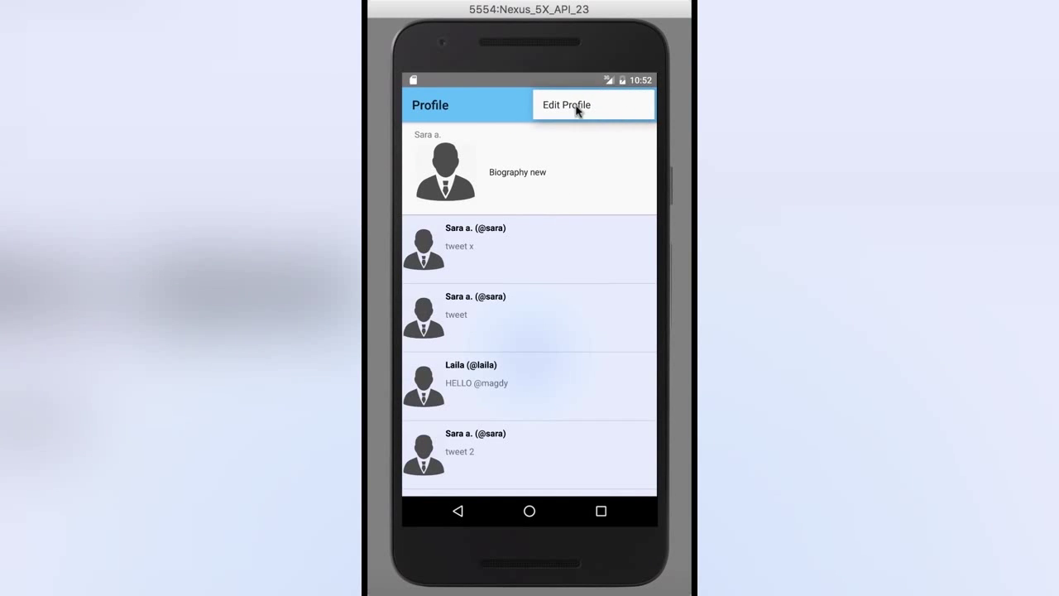
click(567, 105)
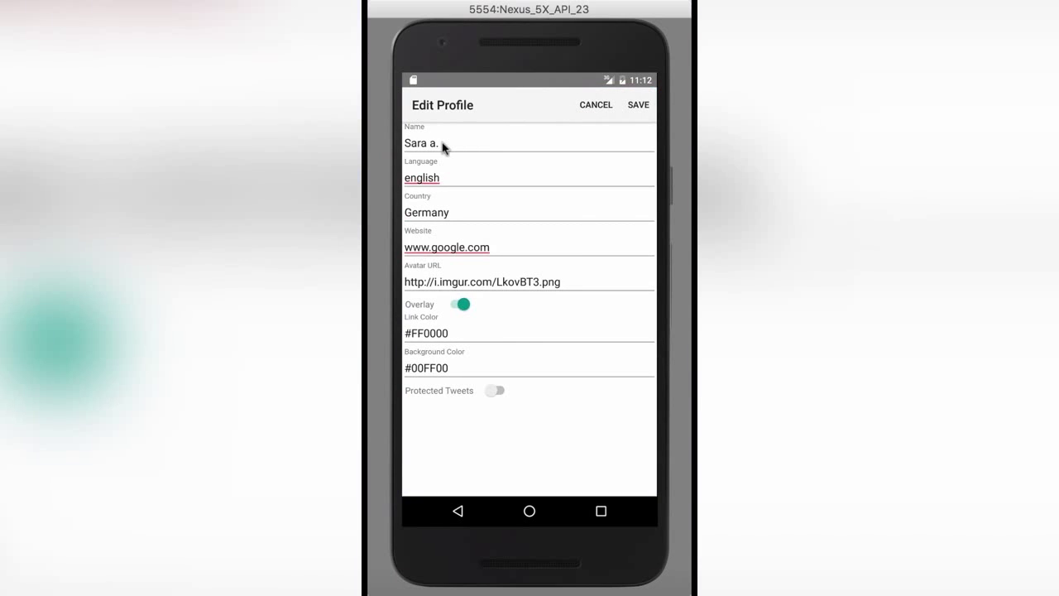
click(443, 148)
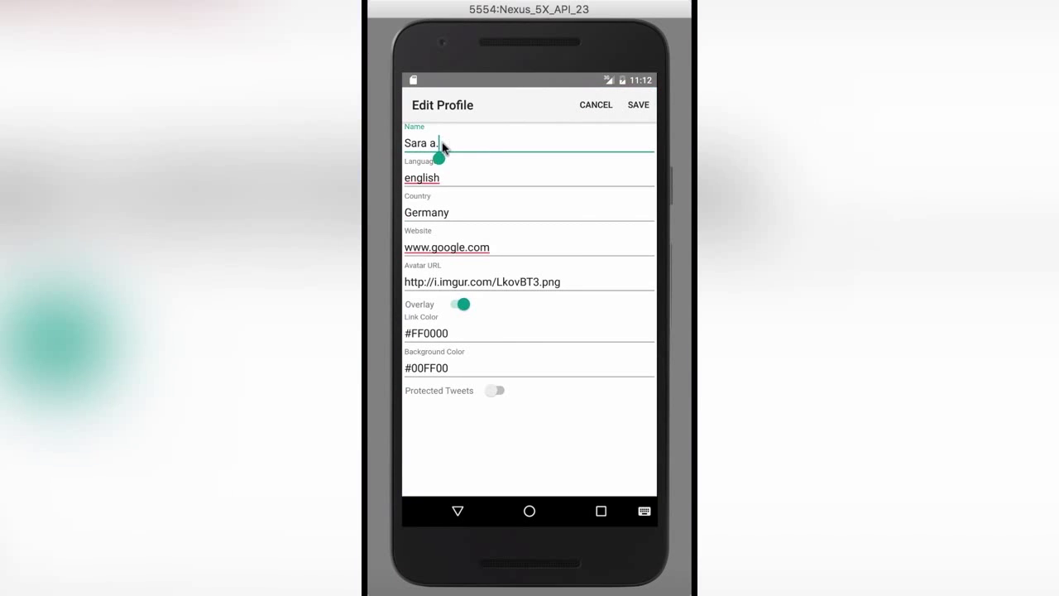
key(BackSpace)
key(BackSpace)
key(BackSpace)
key(BackSpace)
key(BackSpace)
key(BackSpace)
key(BackSpace)
text(Omar)
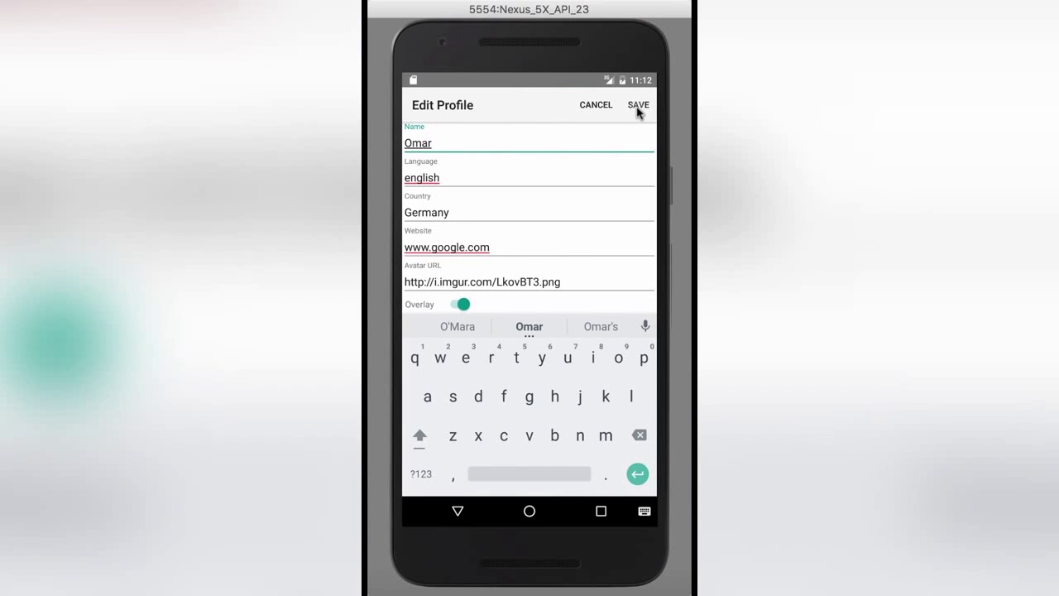
click(638, 106)
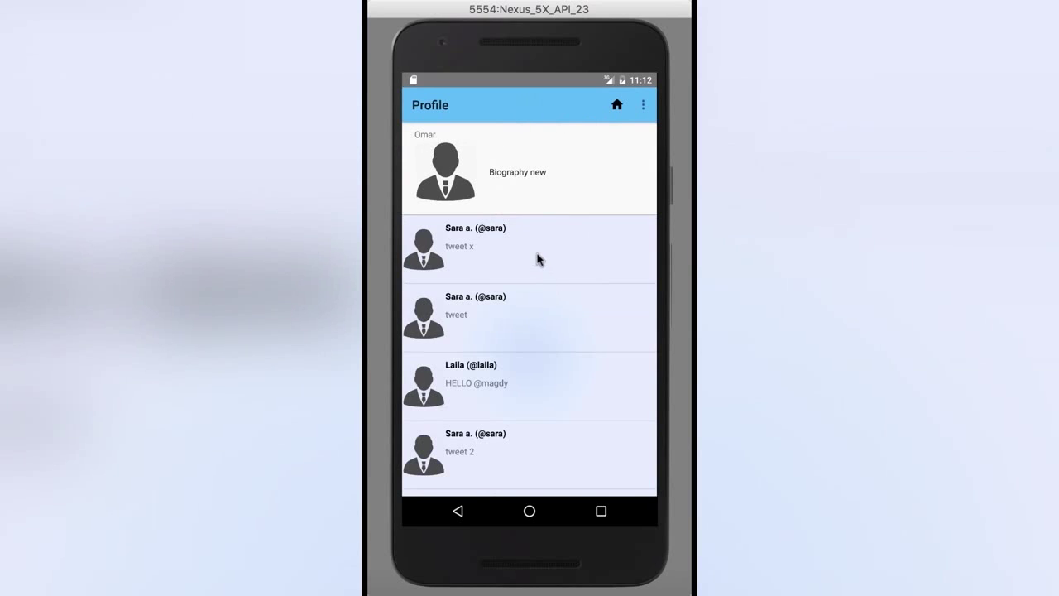
Refresh the profile tweets to show the new name, then bring up the sections menu
drag(539, 257, 533, 383)
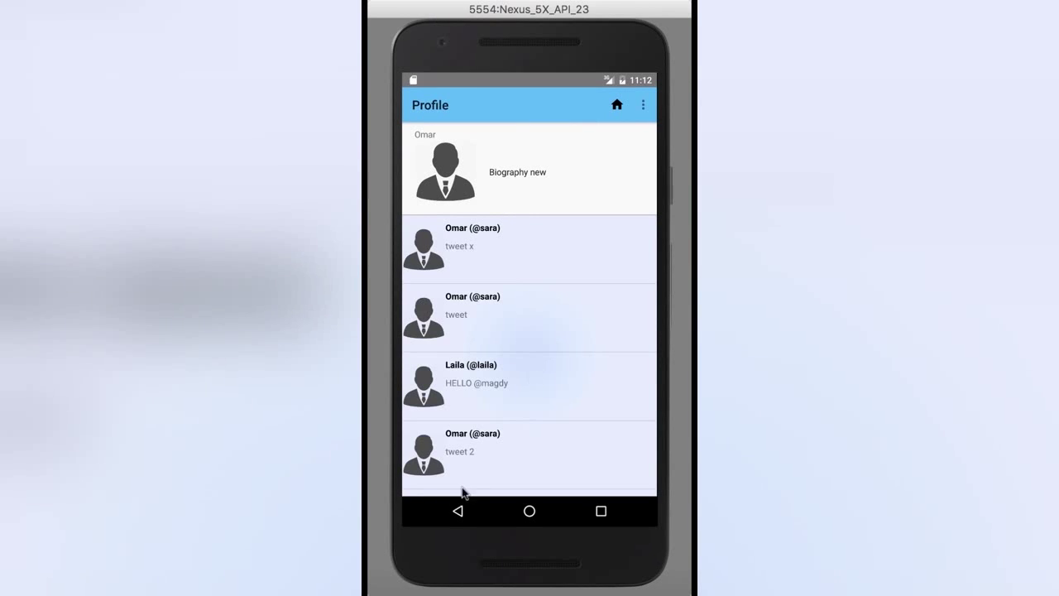
click(460, 511)
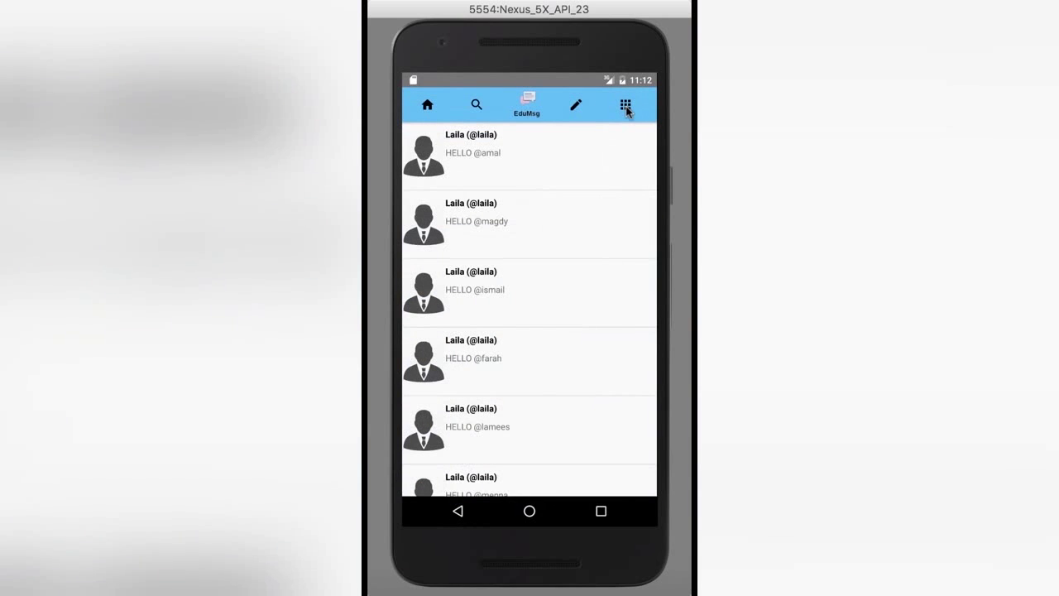
click(626, 111)
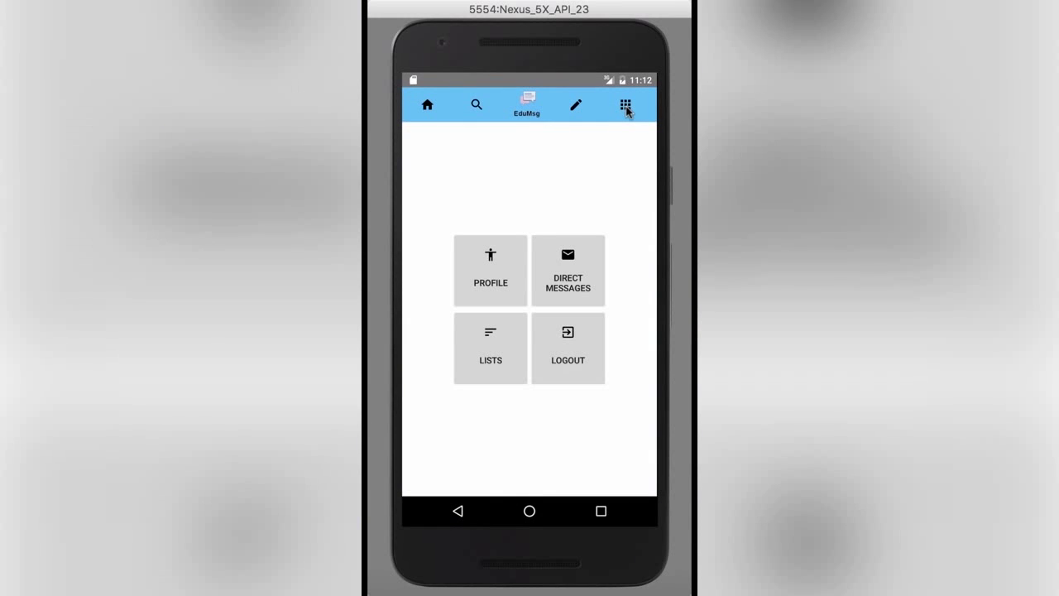
Open Direct Messages and the conversation whose latest message is 'Message'
click(564, 273)
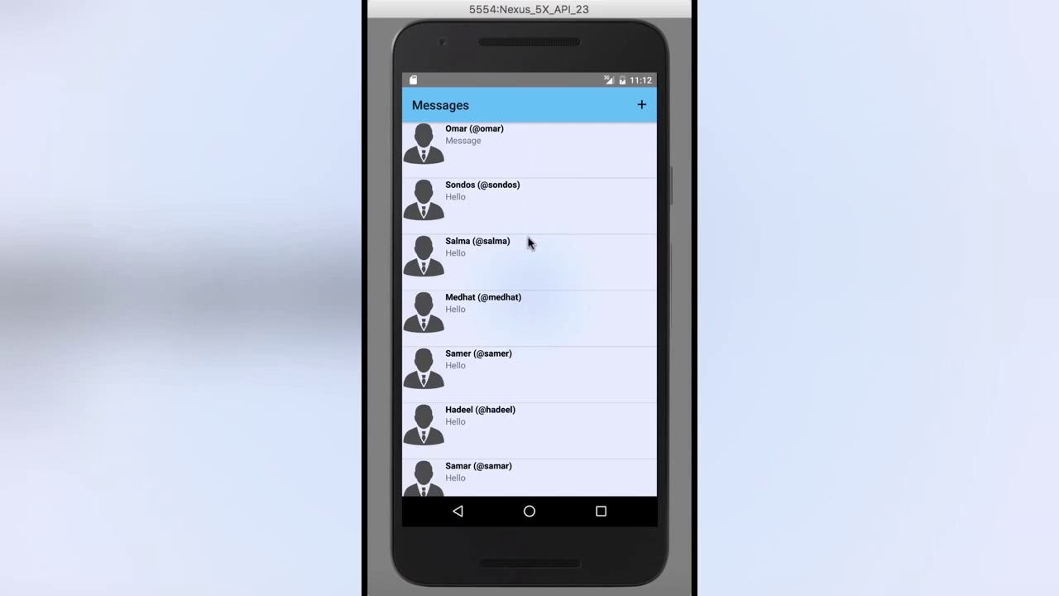
click(555, 157)
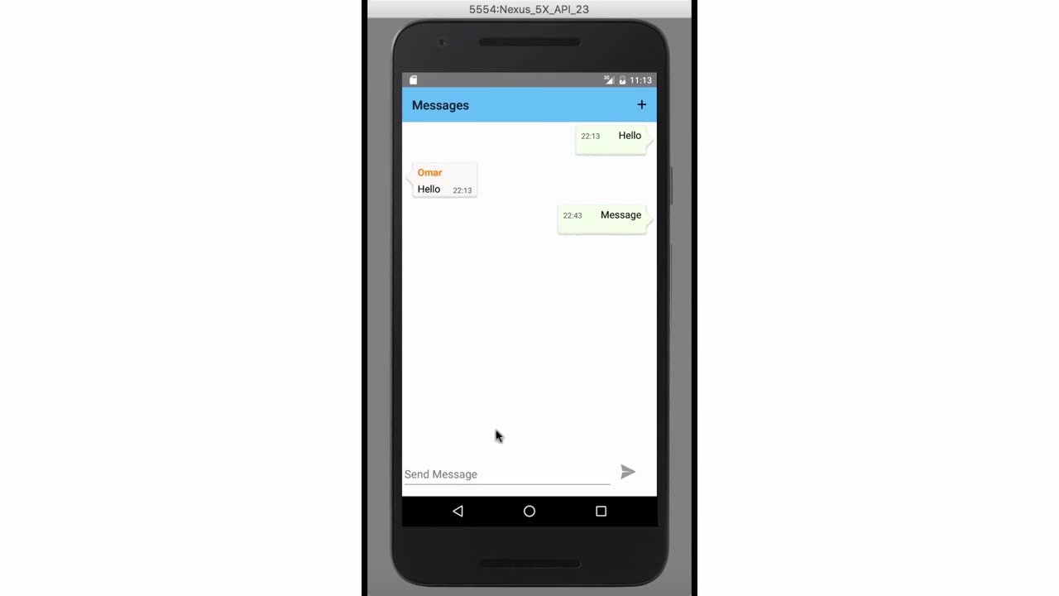
Send 'Message 2' in the chat and return to the Messages list
click(499, 473)
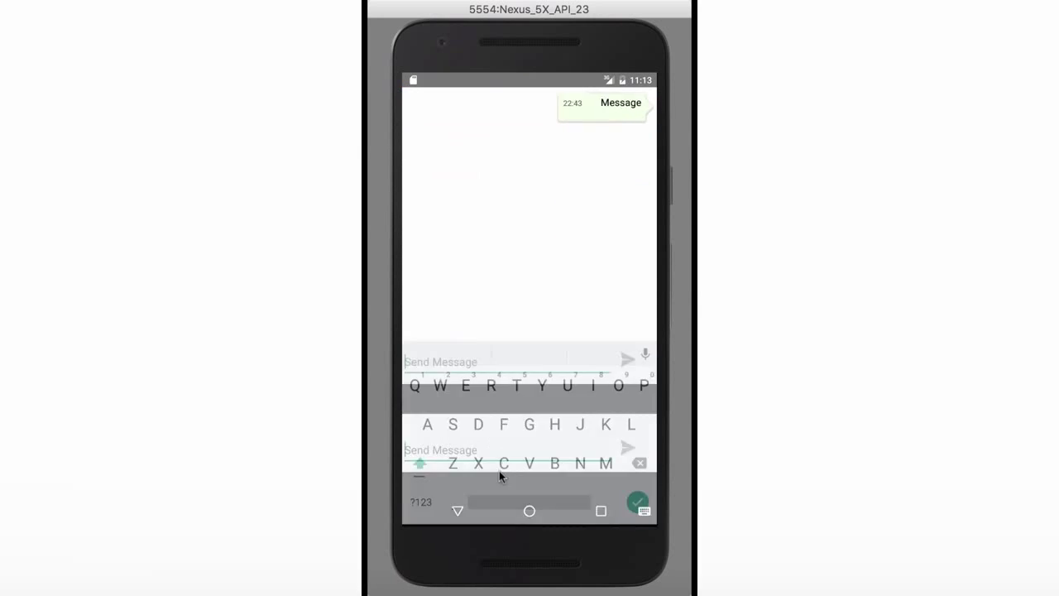
text(Message 2)
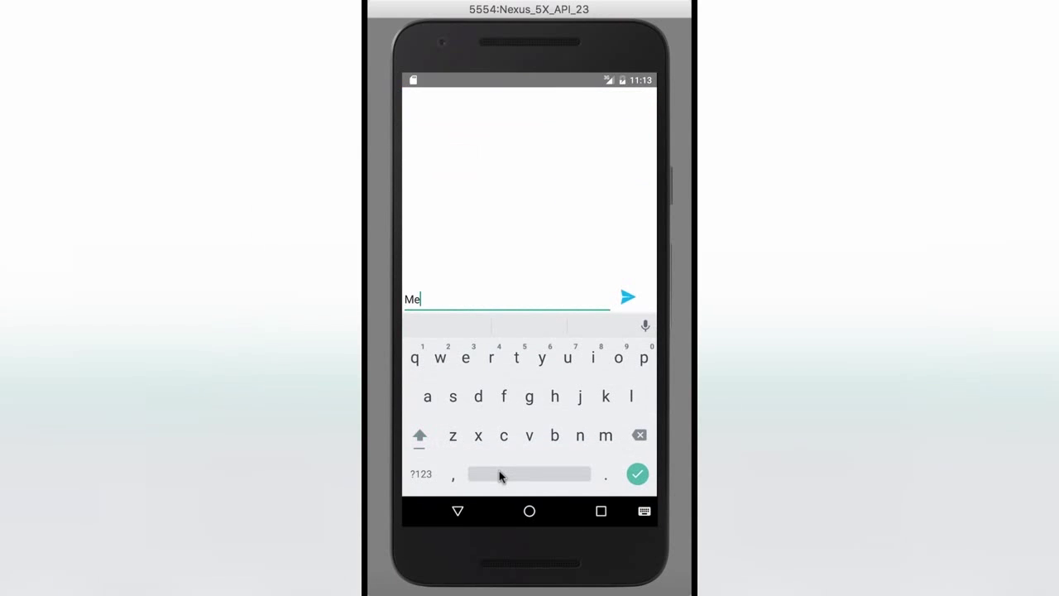
click(626, 299)
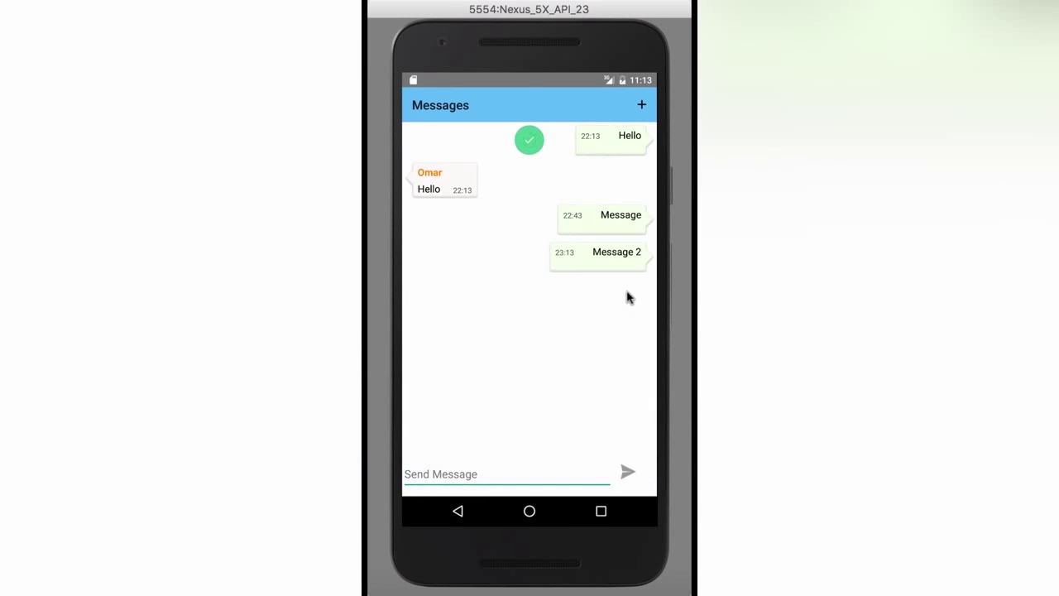
click(458, 513)
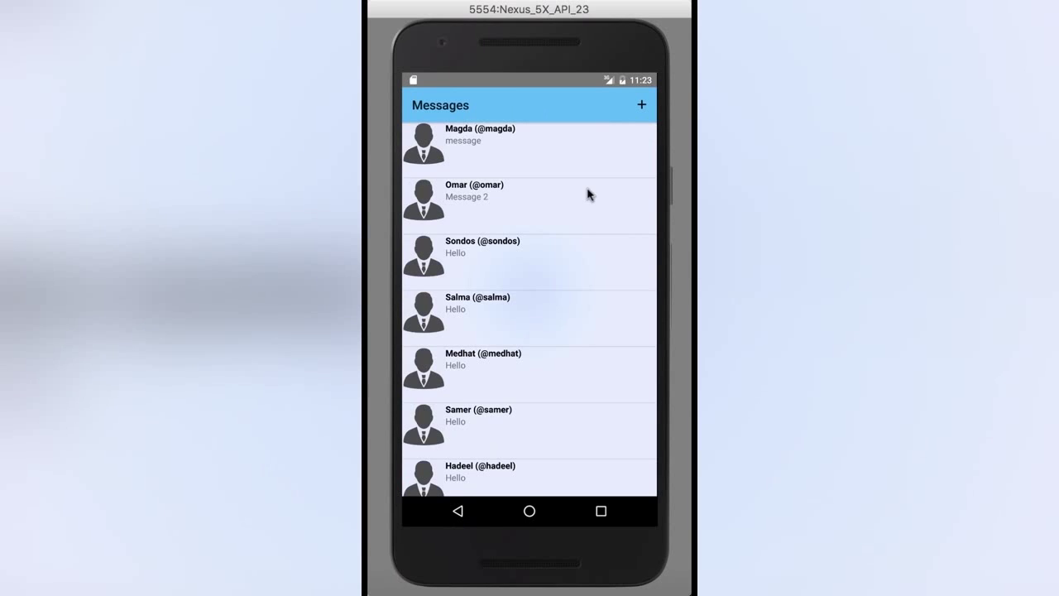
Send 'lsdlfw' to the first recipient suggested for 'm', then view that conversation
click(643, 106)
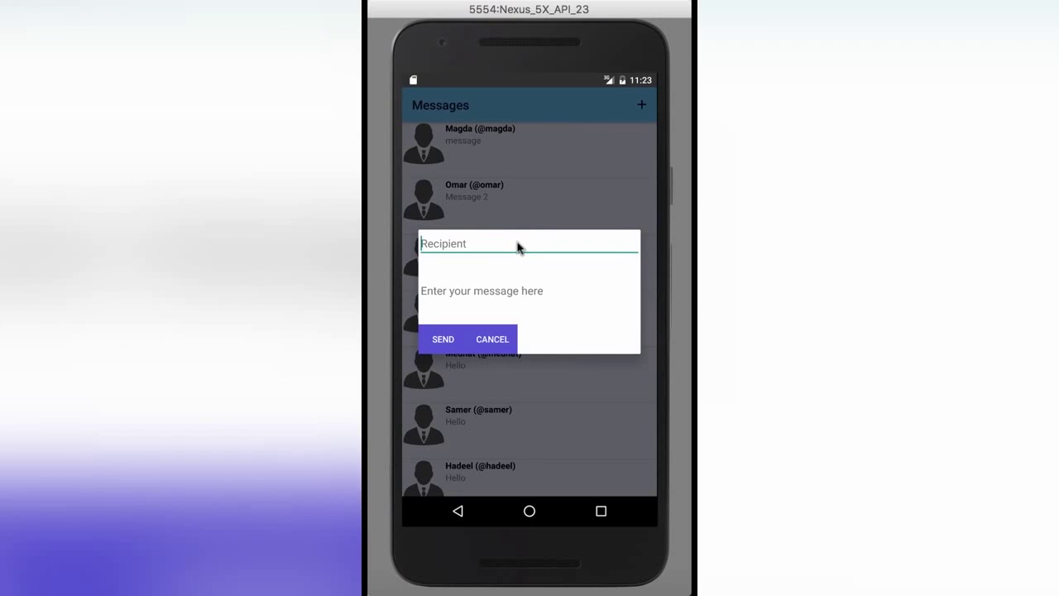
text(m)
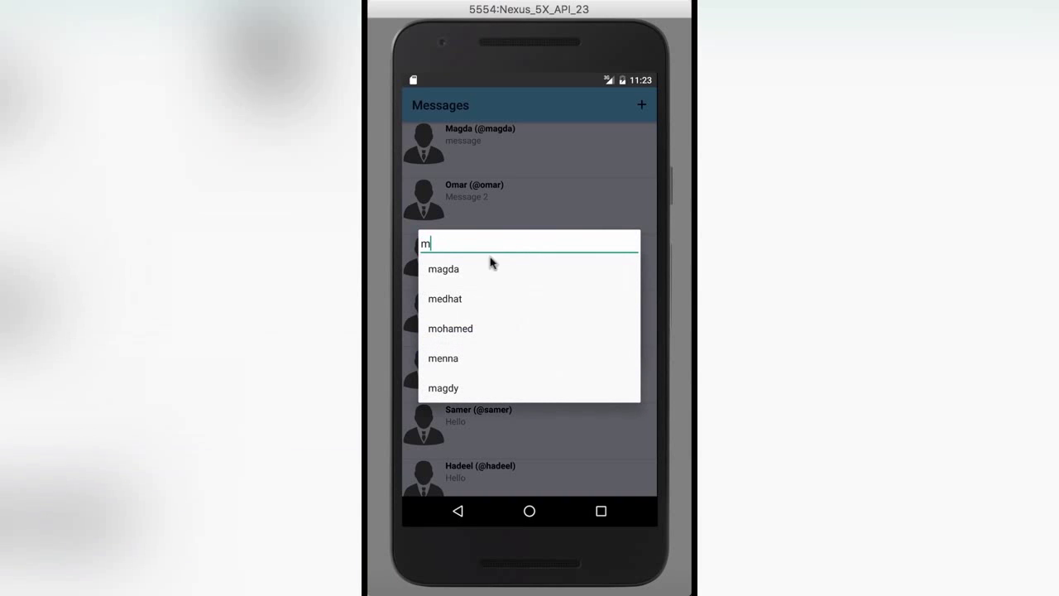
click(466, 272)
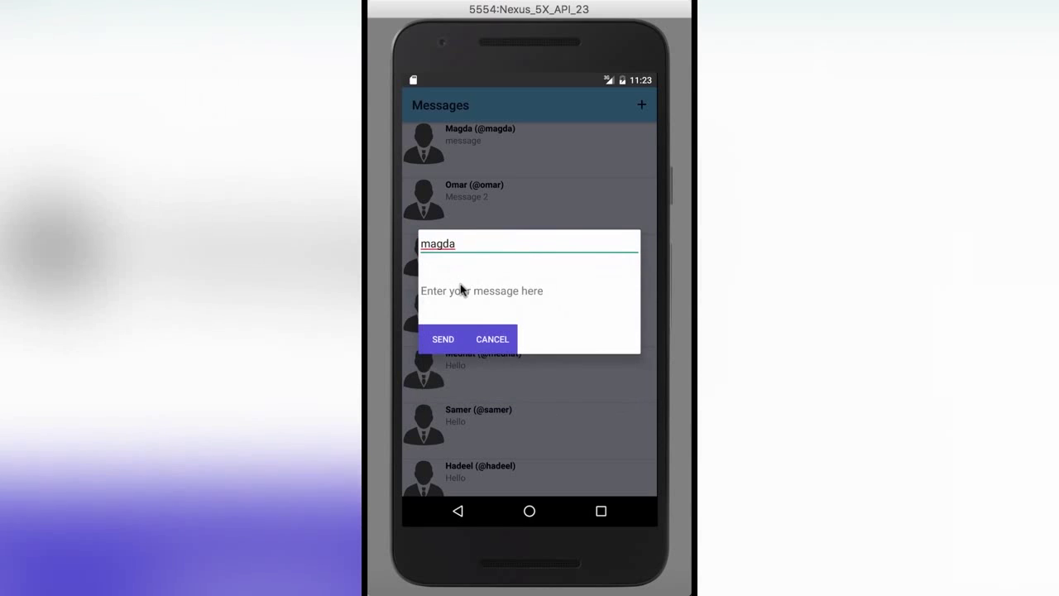
click(461, 289)
text(lsdl)
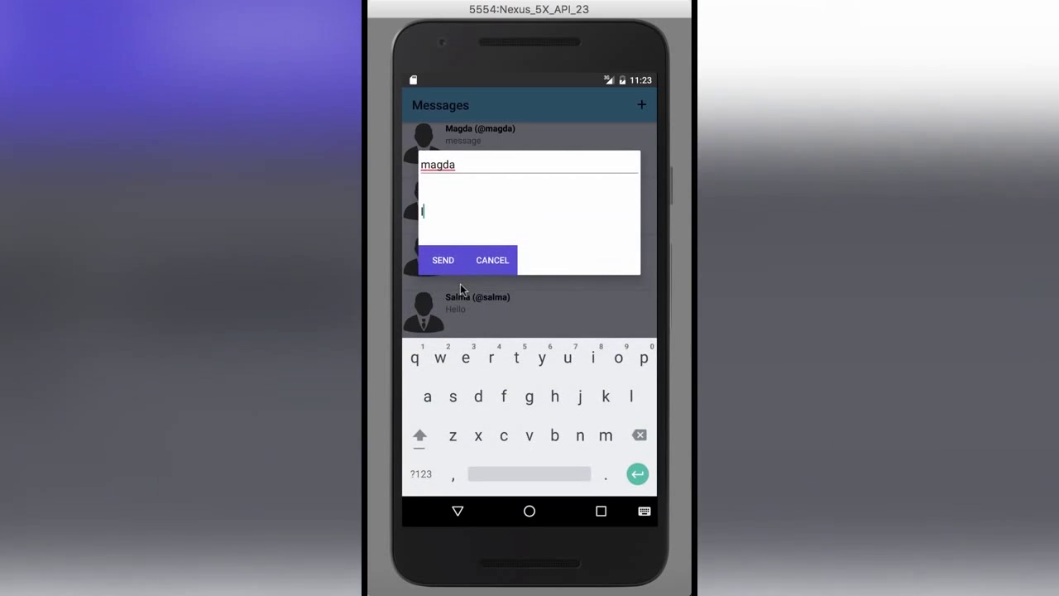
text(fw)
click(432, 262)
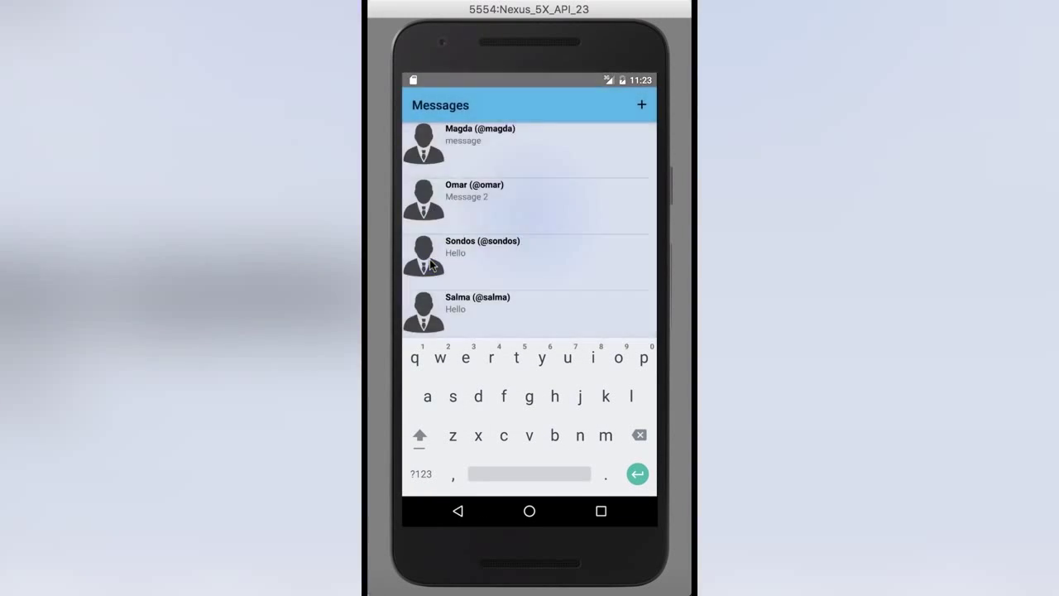
click(486, 153)
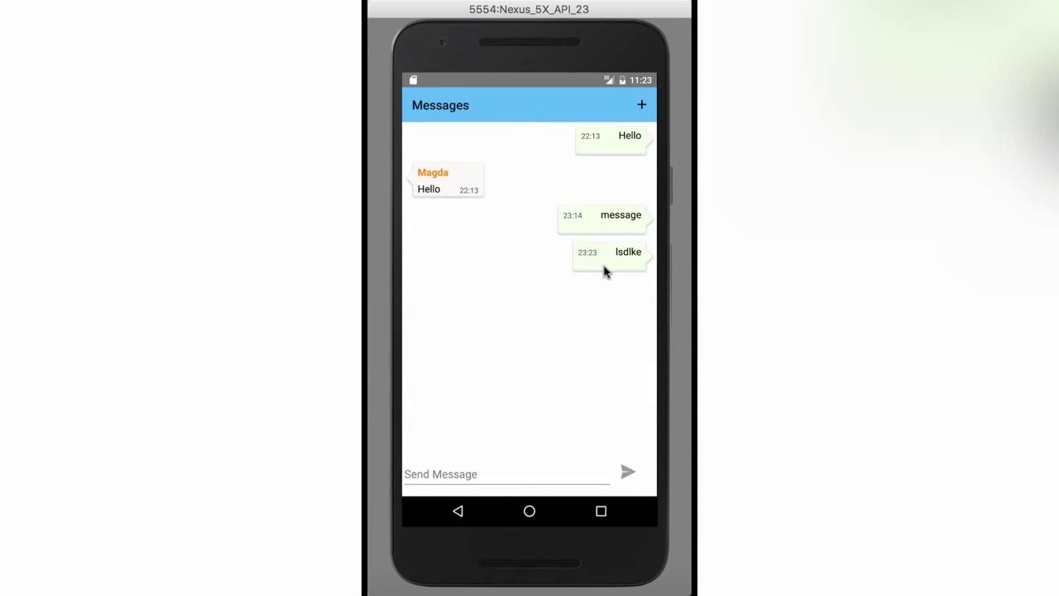
click(457, 511)
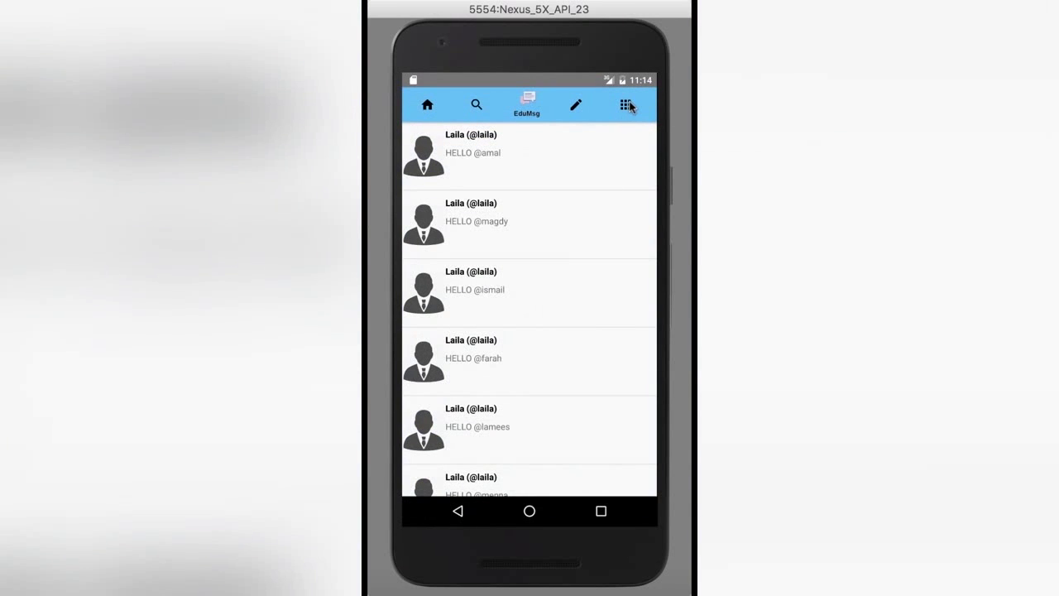
Open list1 from Lists, scroll through its tweets, and return to the home feed
click(627, 105)
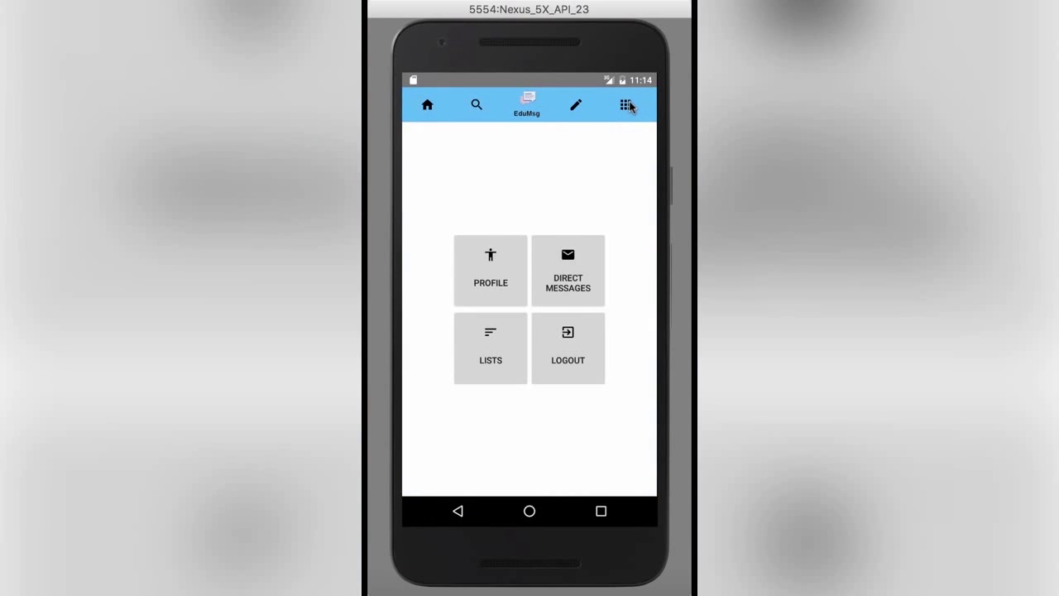
click(492, 356)
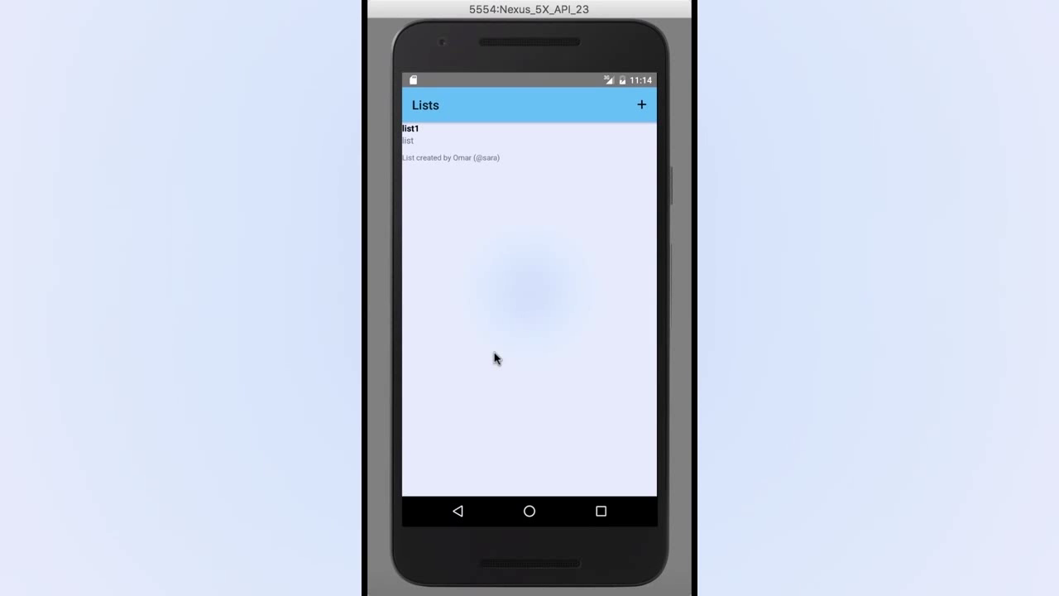
click(553, 149)
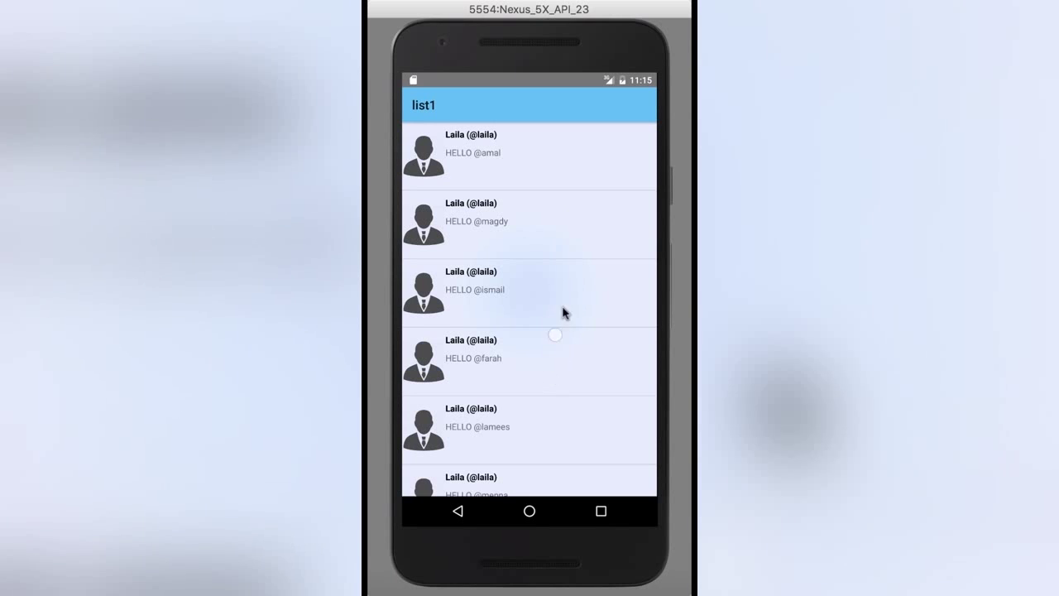
drag(563, 307, 601, 130)
click(460, 513)
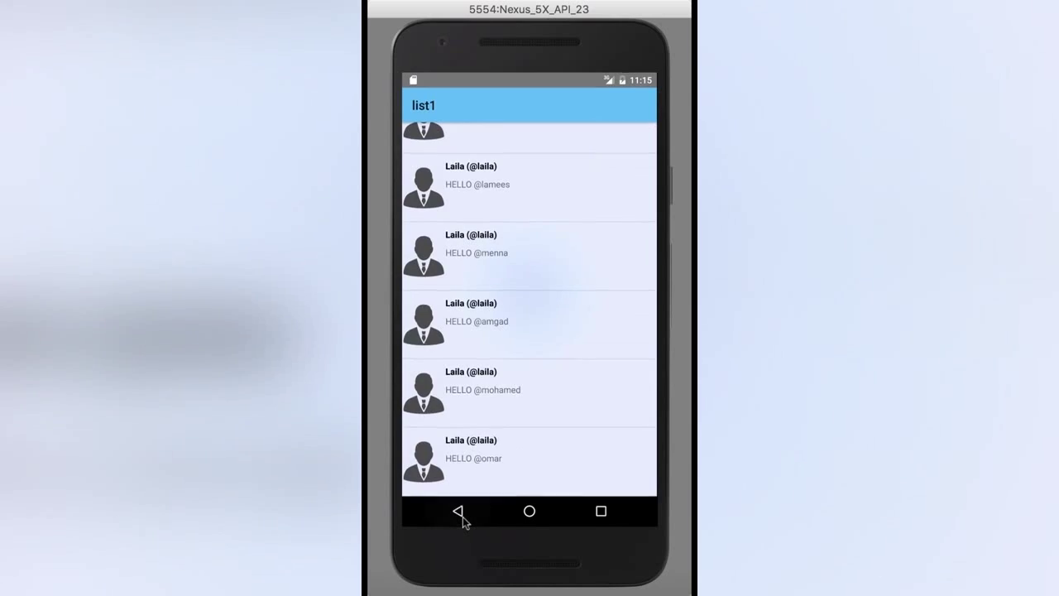
click(460, 512)
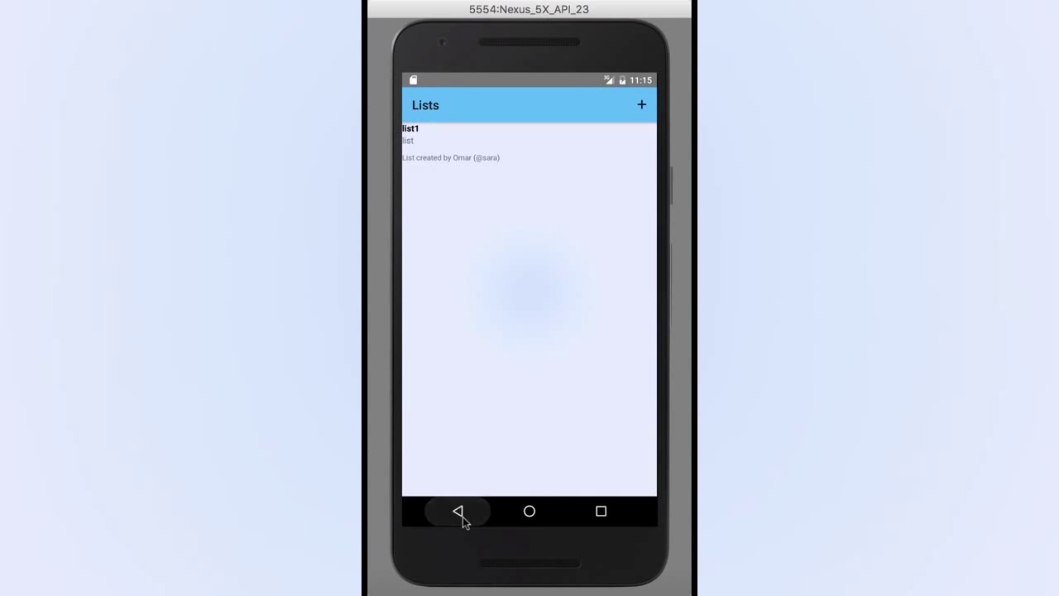